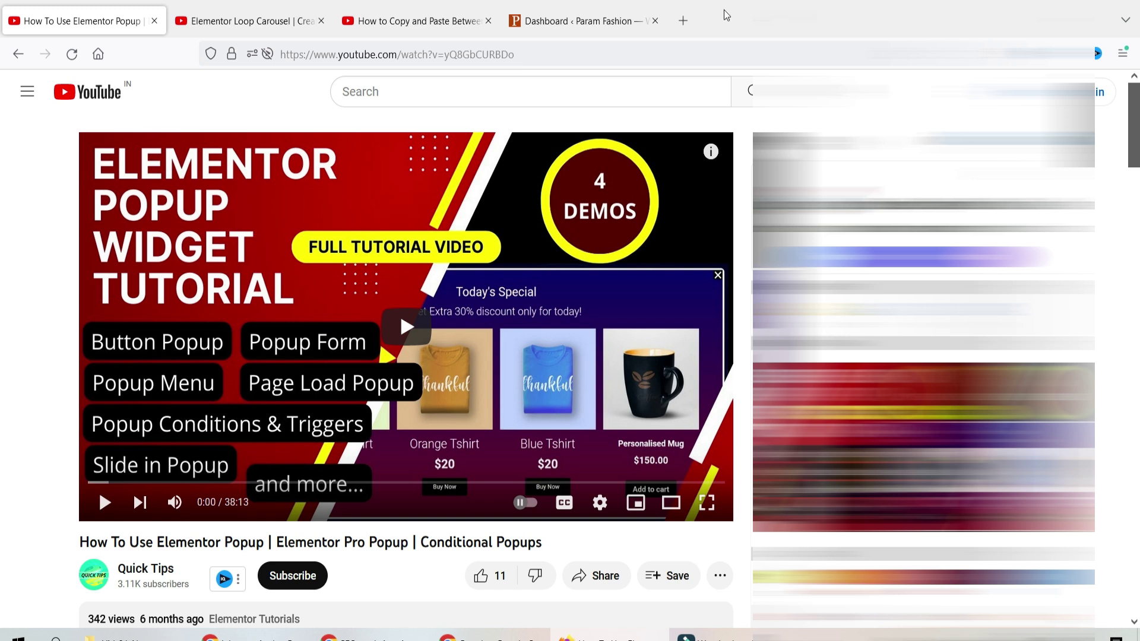
# - Browse the Loop Carousel and copy-paste tutorial videos, then go to the Param Fashion dashboard
pyautogui.click(248, 20)
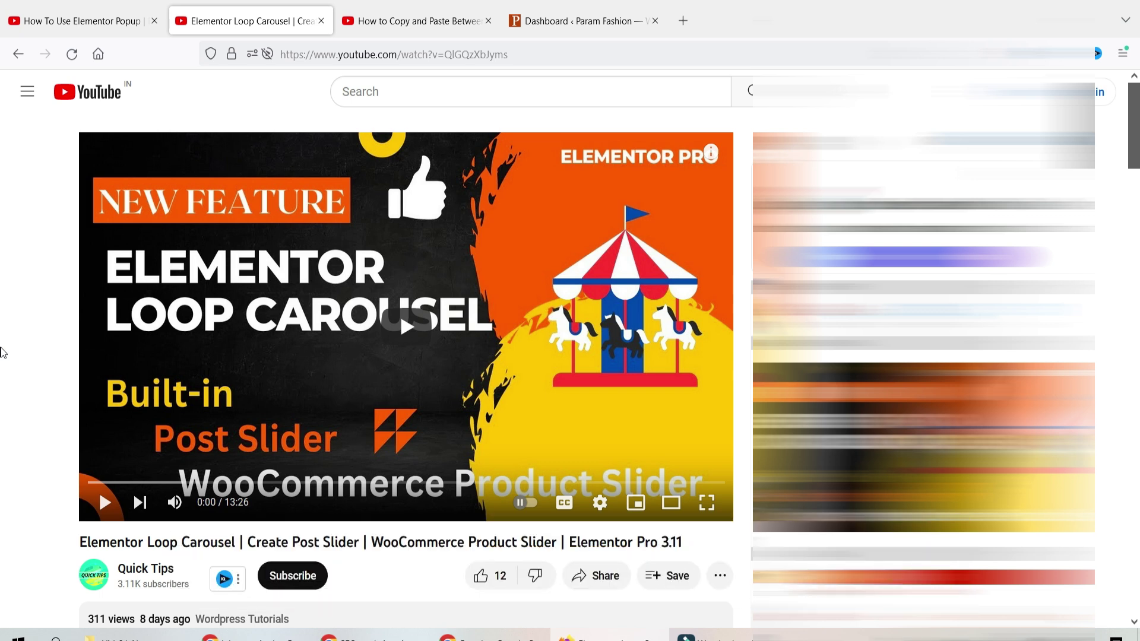
pyautogui.click(414, 20)
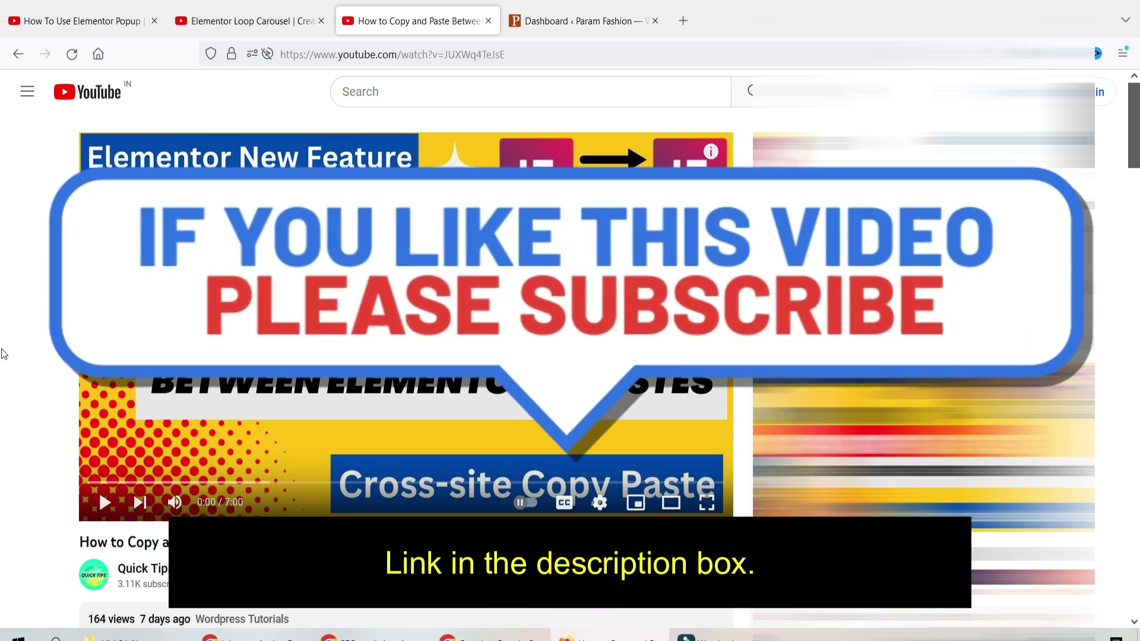
pyautogui.hotkey('ctrl', 'Tab')
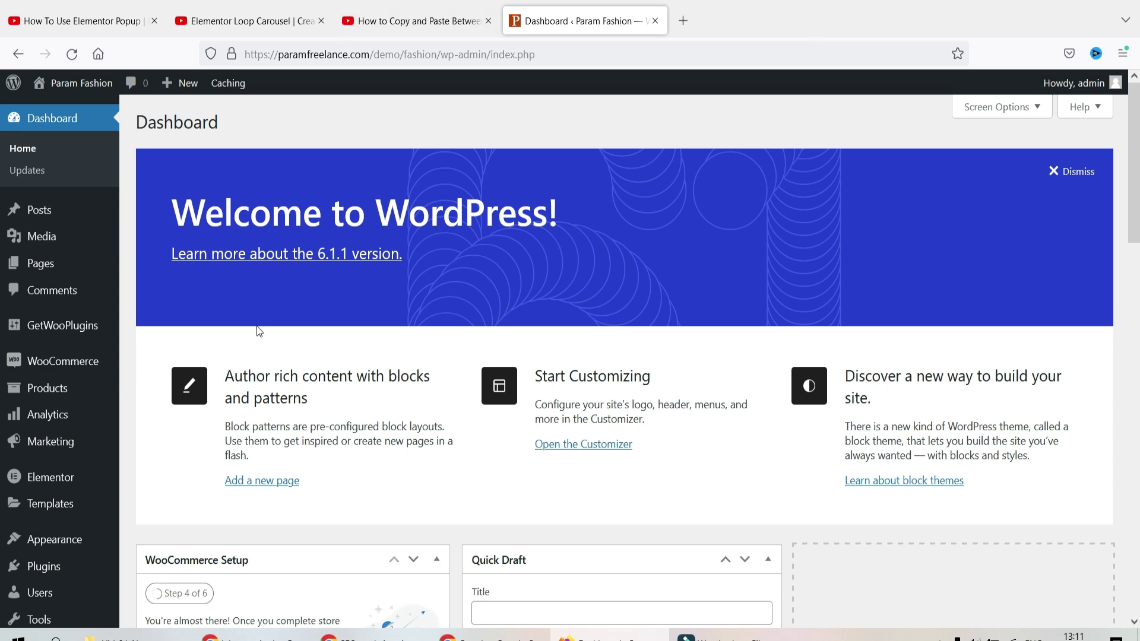
pyautogui.moveTo(50, 505)
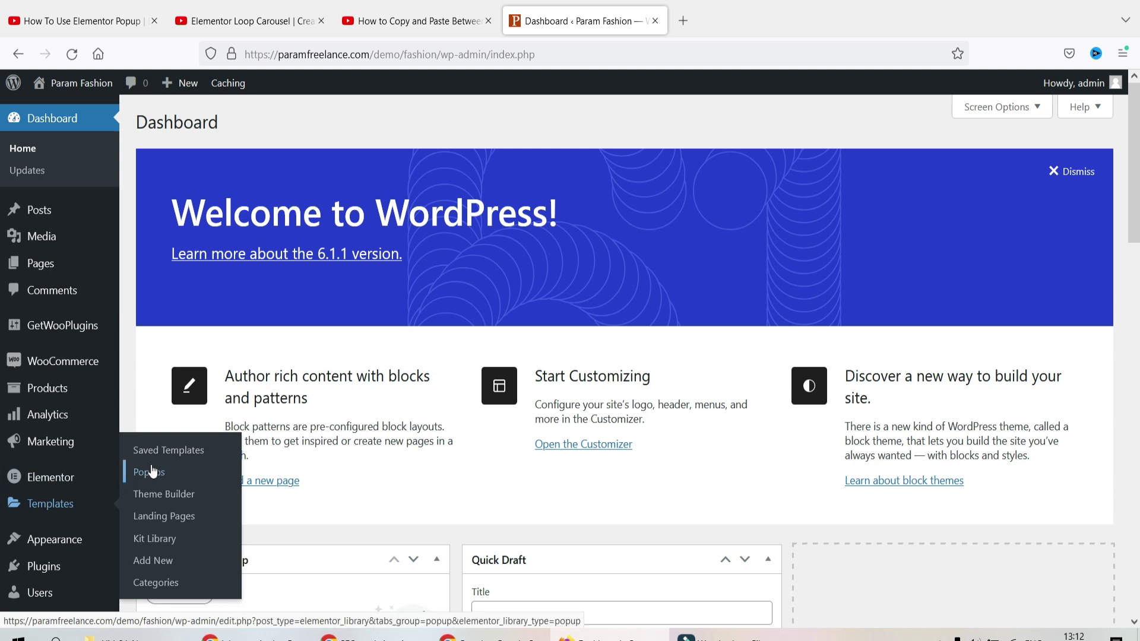
# - Open the Popups template list and edit Discount Popup with Elementor
pyautogui.click(148, 472)
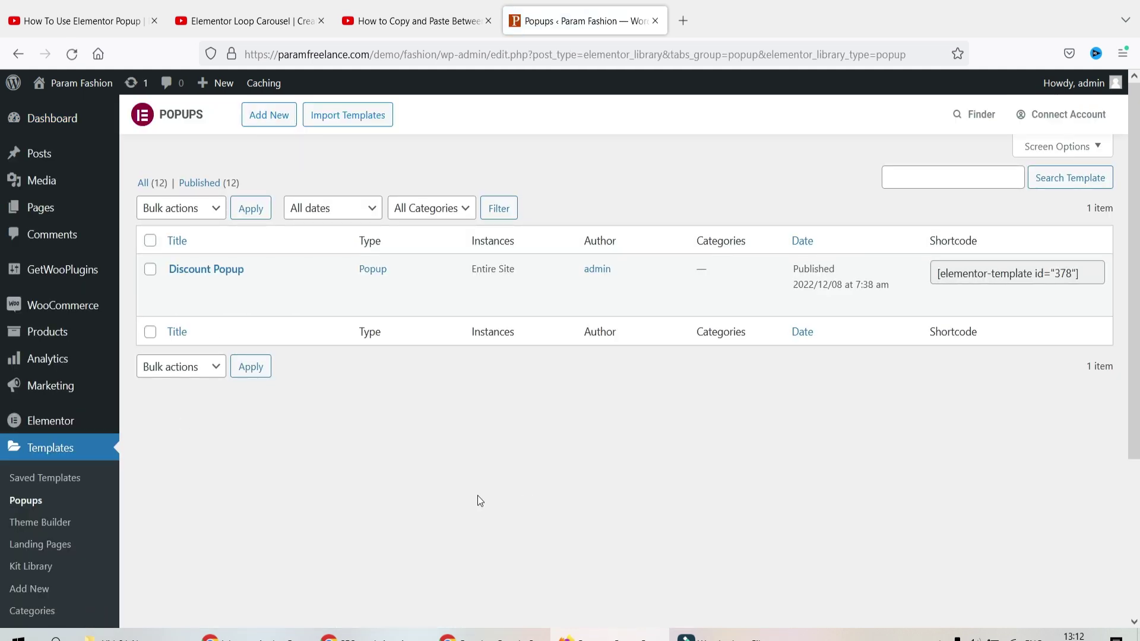
pyautogui.moveTo(268, 285)
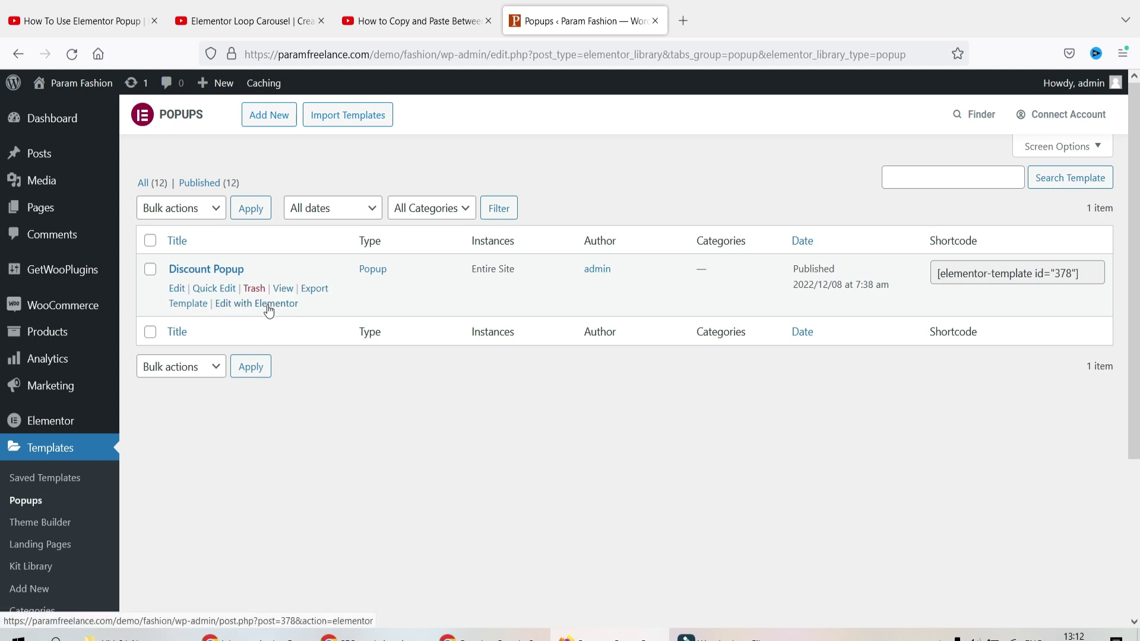
pyautogui.click(269, 304)
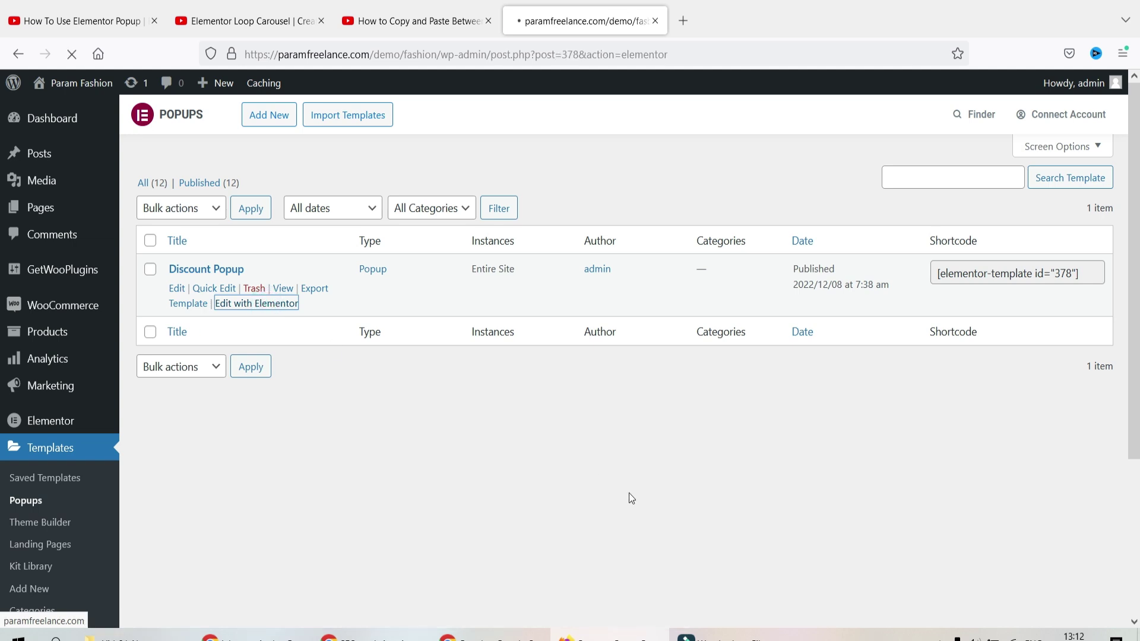
# - Show the extra save options next to UPDATE in the loaded Discount Popup editor
pyautogui.hotkey('ctrl', '1')
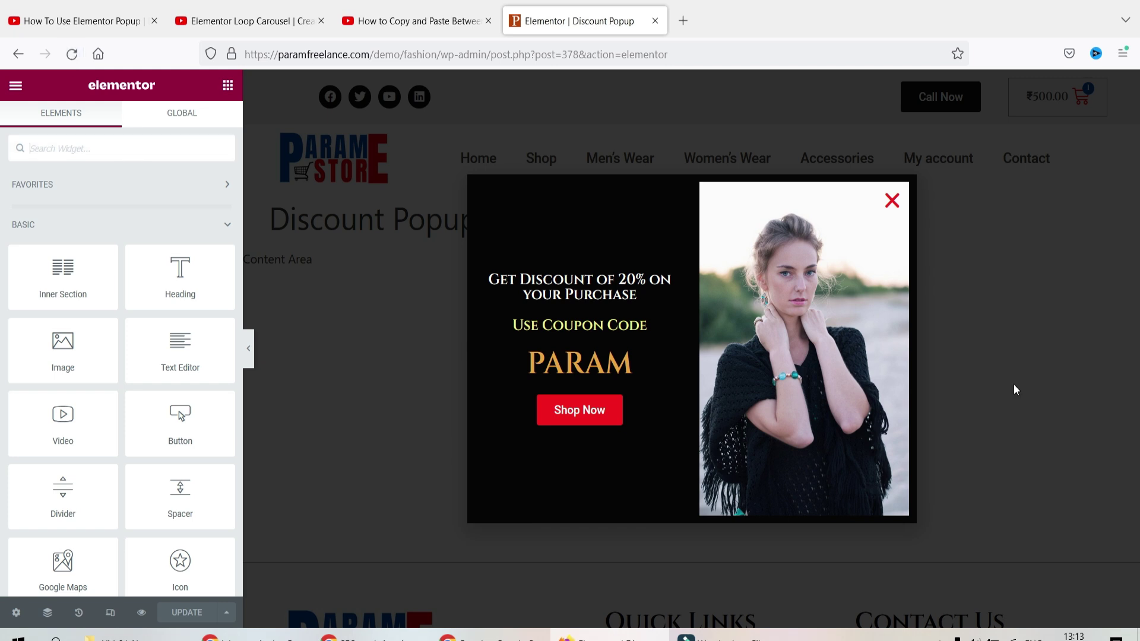
pyautogui.click(228, 613)
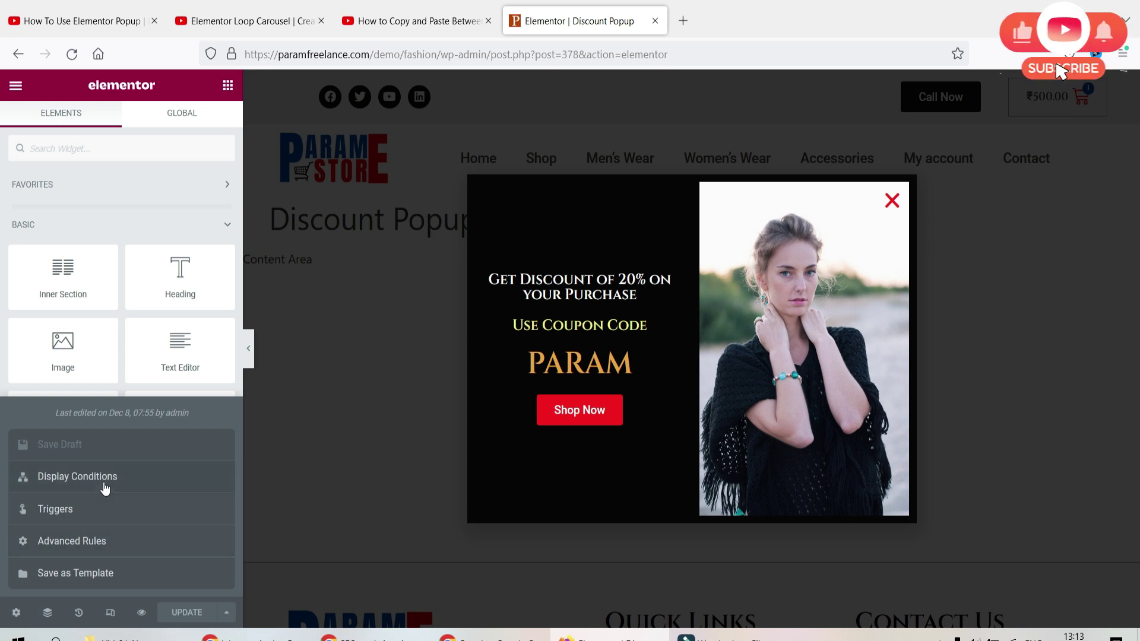
# - Review the popup's display conditions, its page-load trigger and its show-once advanced rule
pyautogui.click(101, 482)
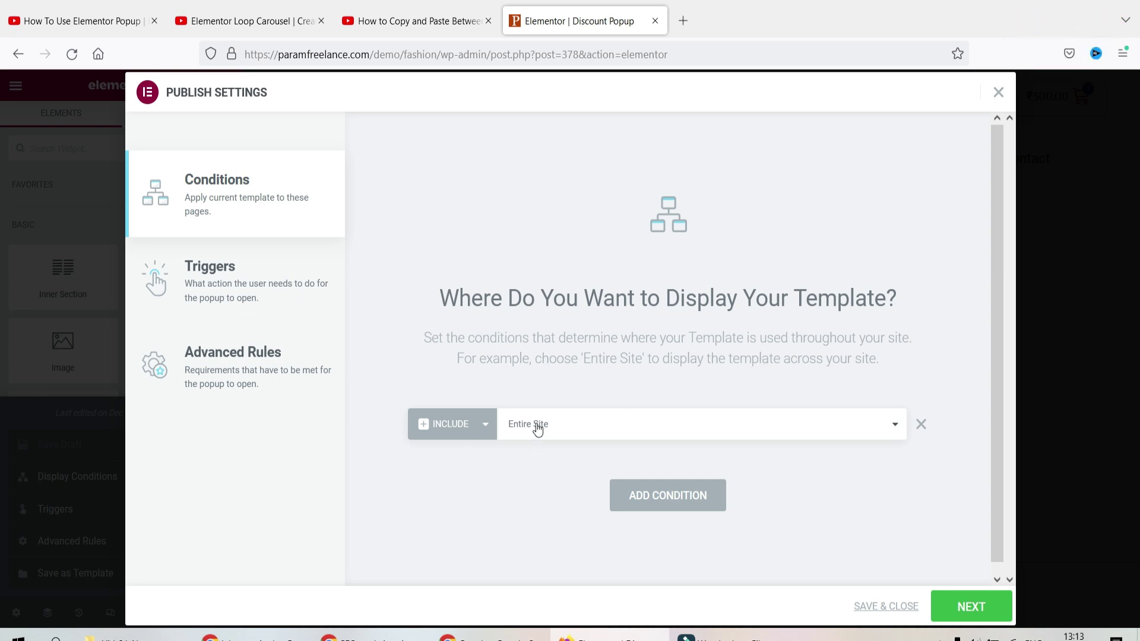
pyautogui.click(239, 283)
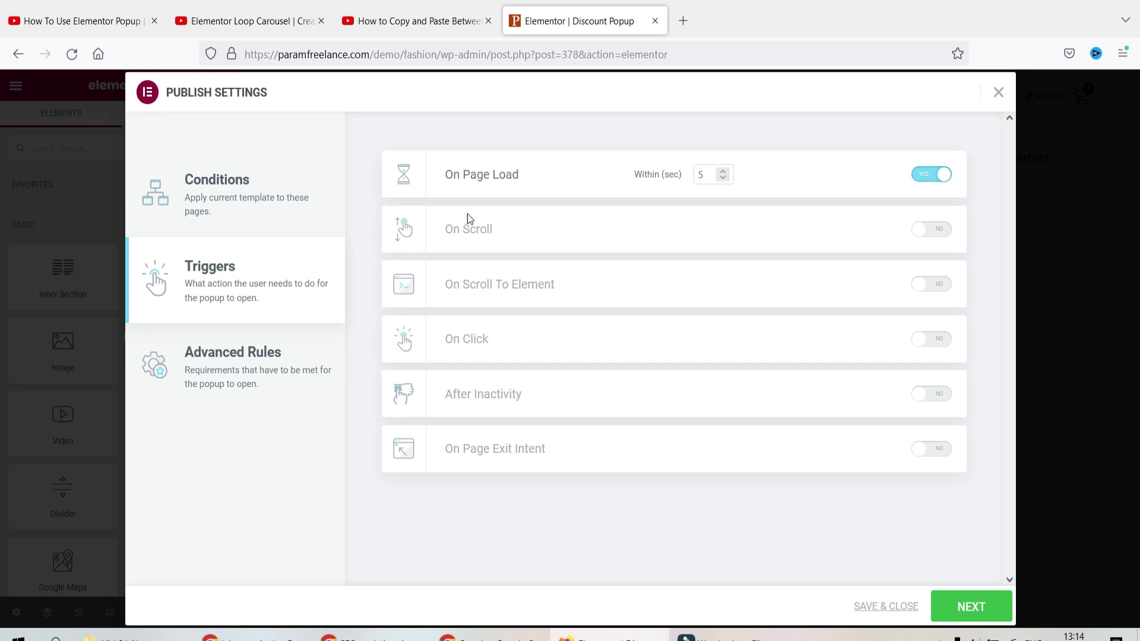
pyautogui.click(248, 360)
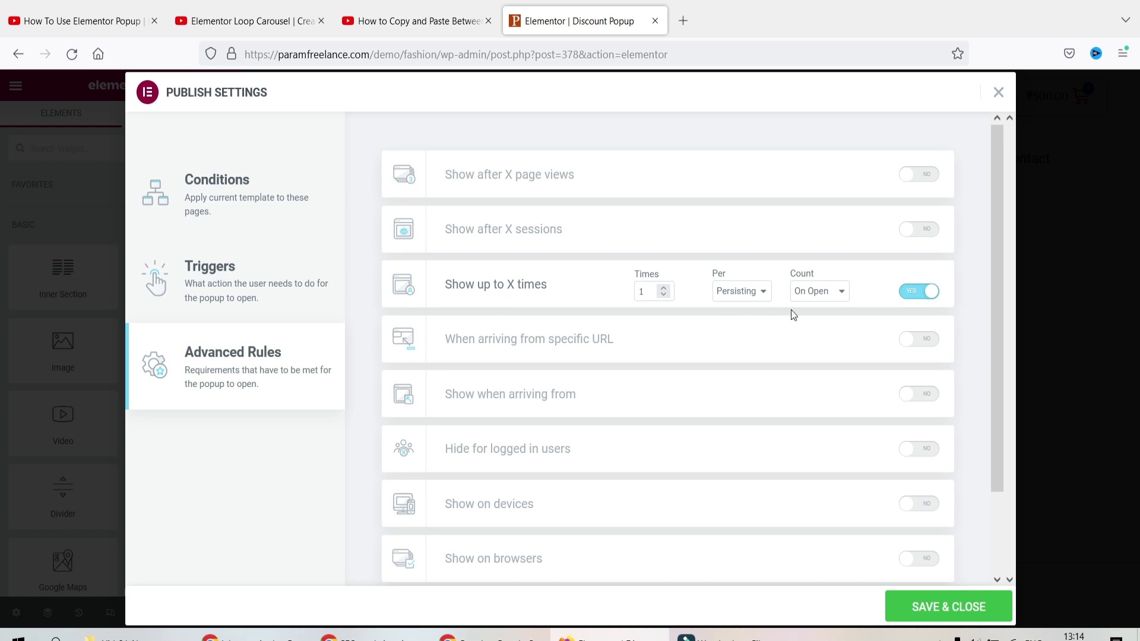
pyautogui.scroll(-2, 790, 311)
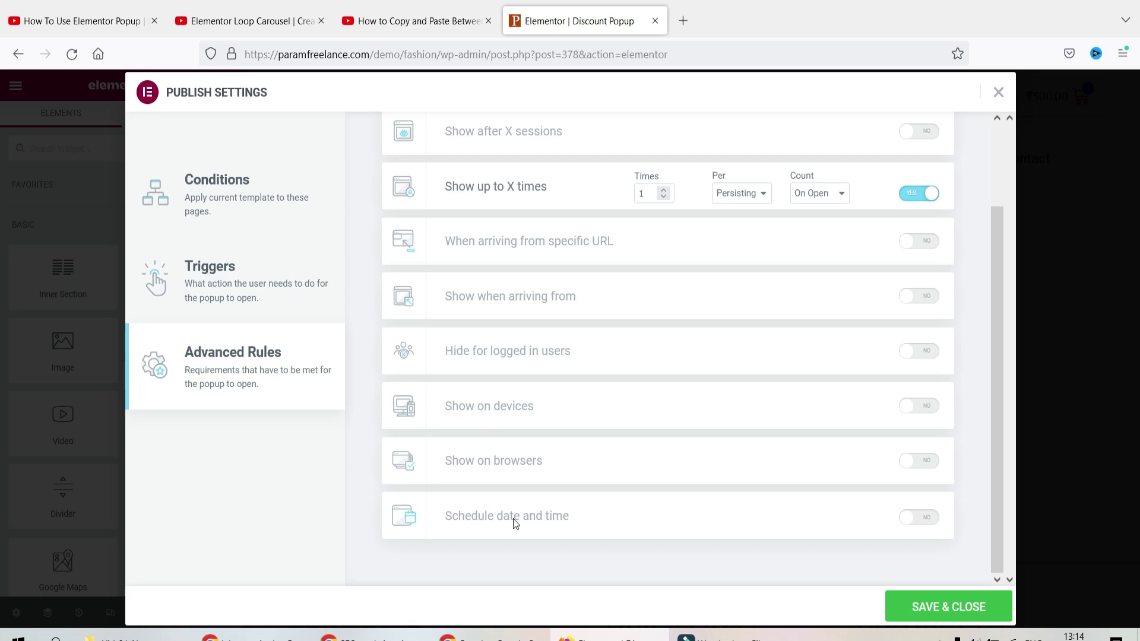
# - Turn on Schedule date and time, keeping the timezone on Site
pyautogui.click(919, 519)
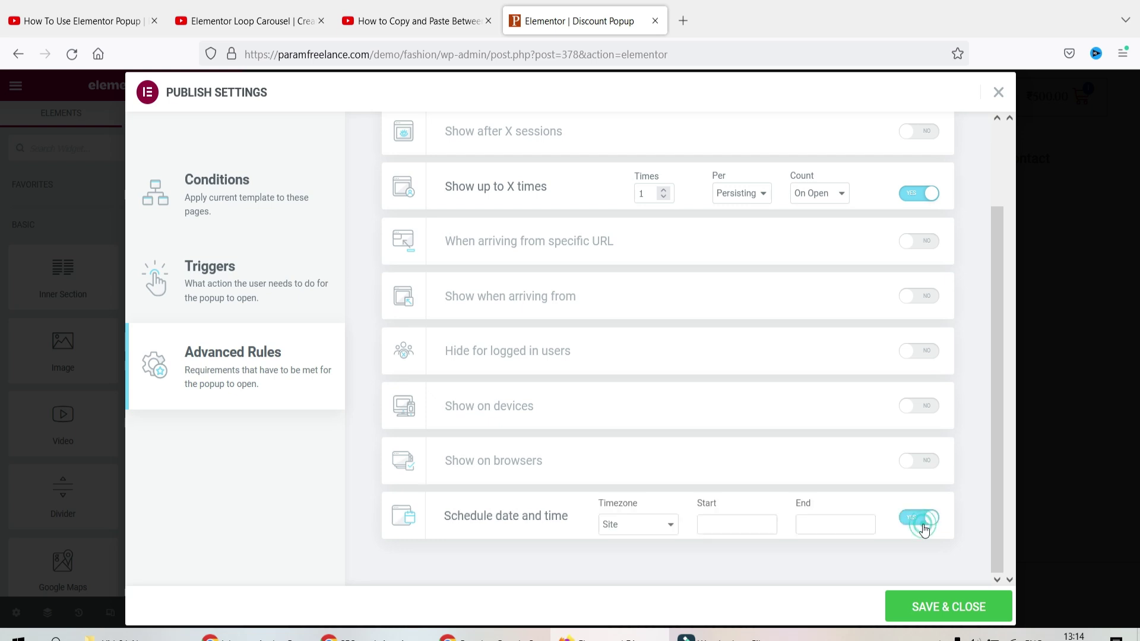
pyautogui.click(632, 526)
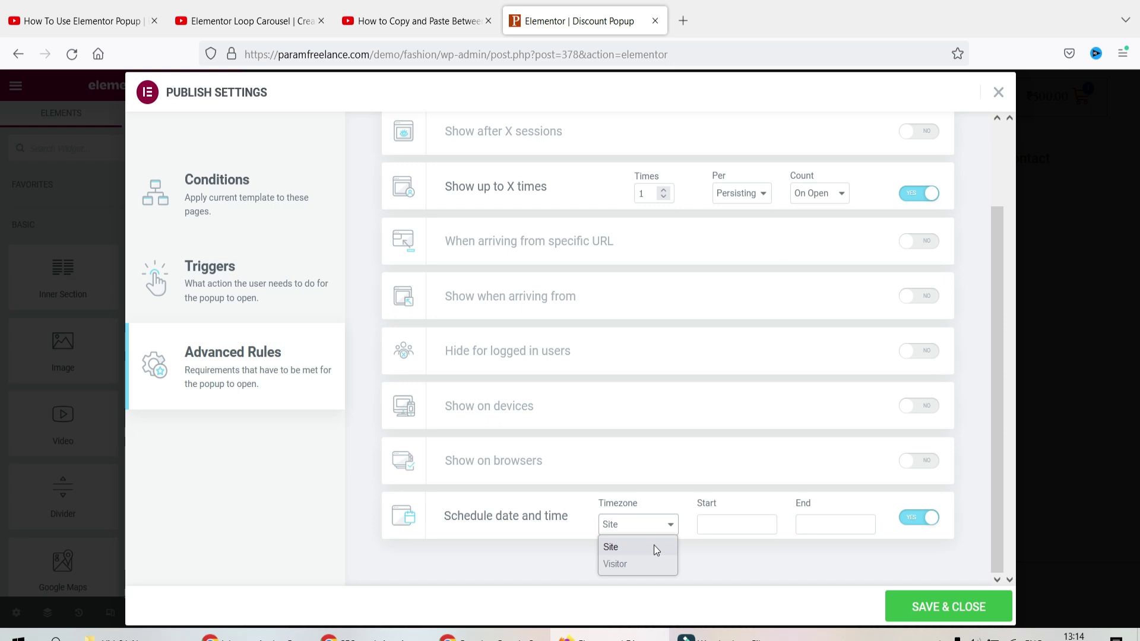
pyautogui.click(655, 545)
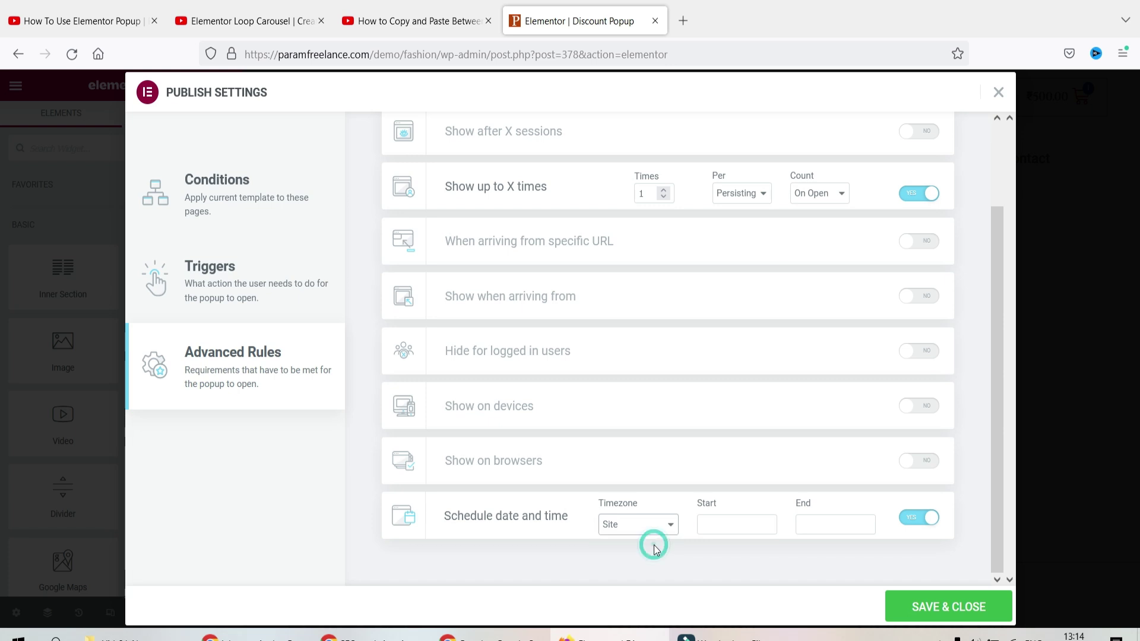
pyautogui.click(754, 521)
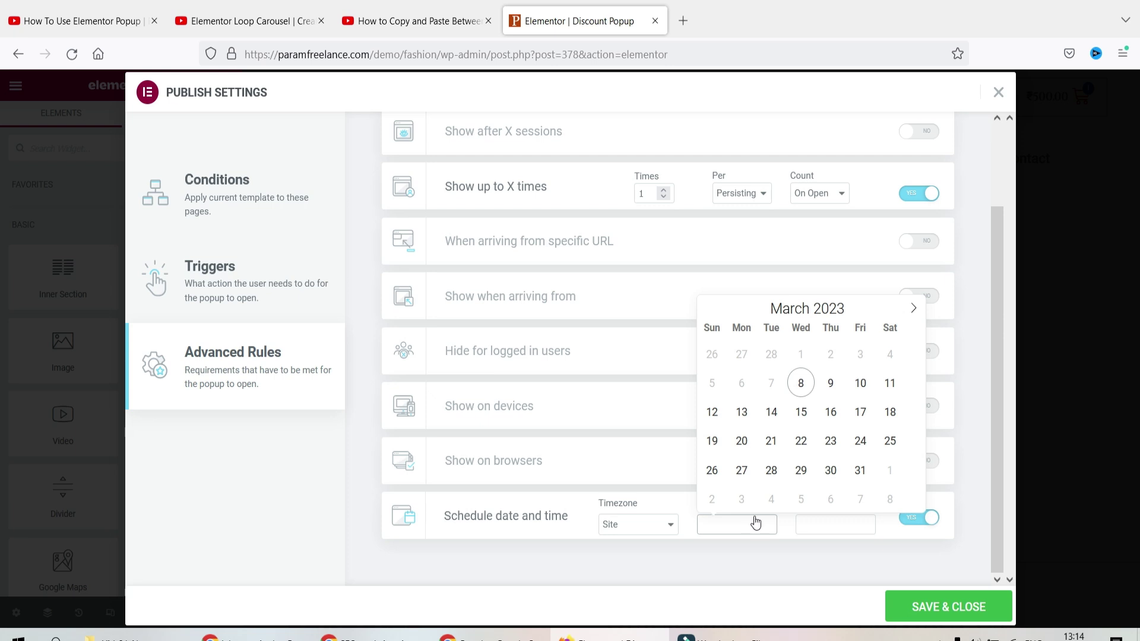
# - Set the popup's scheduled start to 14 March 2023 at 09:00 AM
pyautogui.click(774, 412)
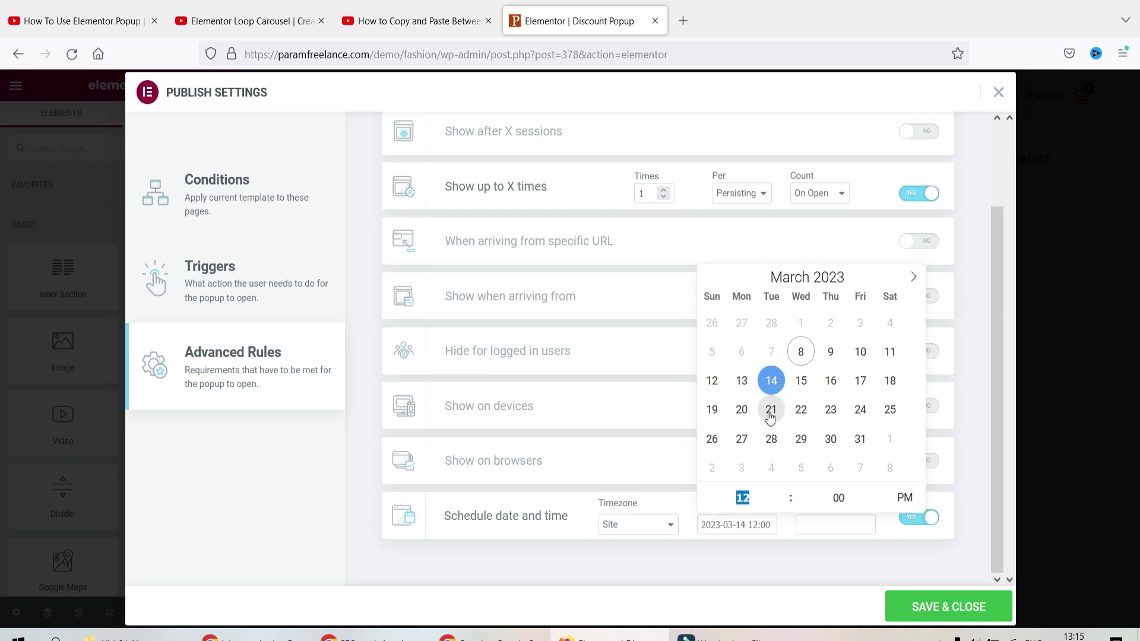
pyautogui.click(783, 504)
pyautogui.click(783, 505)
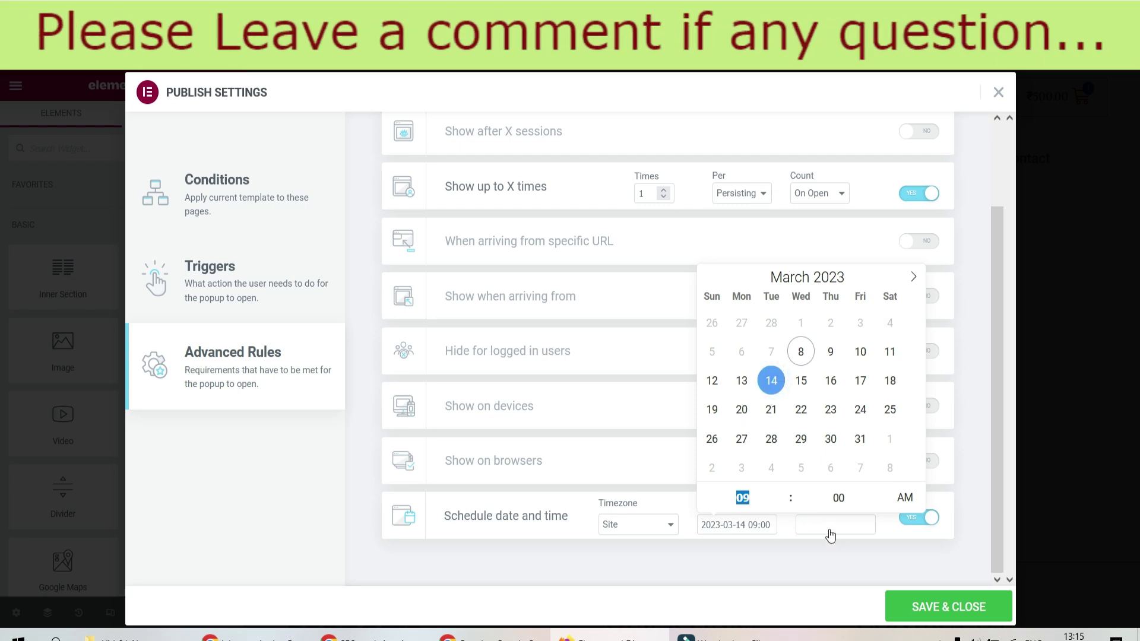
pyautogui.click(829, 529)
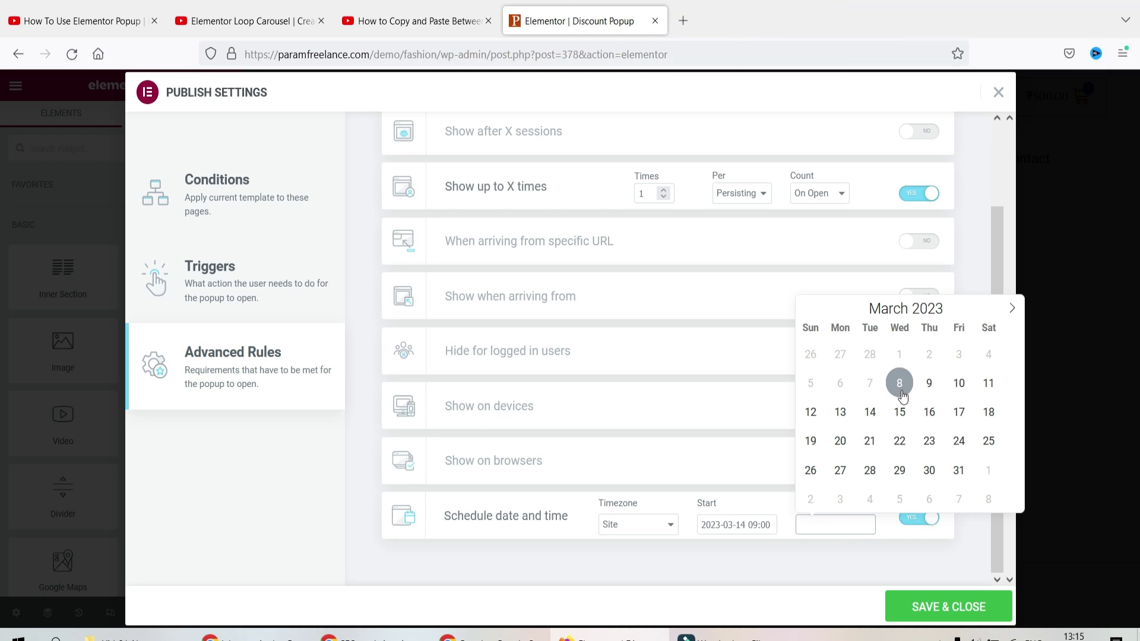
# - Set the scheduled end to 15 March 2023 at 9:00 PM and close the picker
pyautogui.click(900, 411)
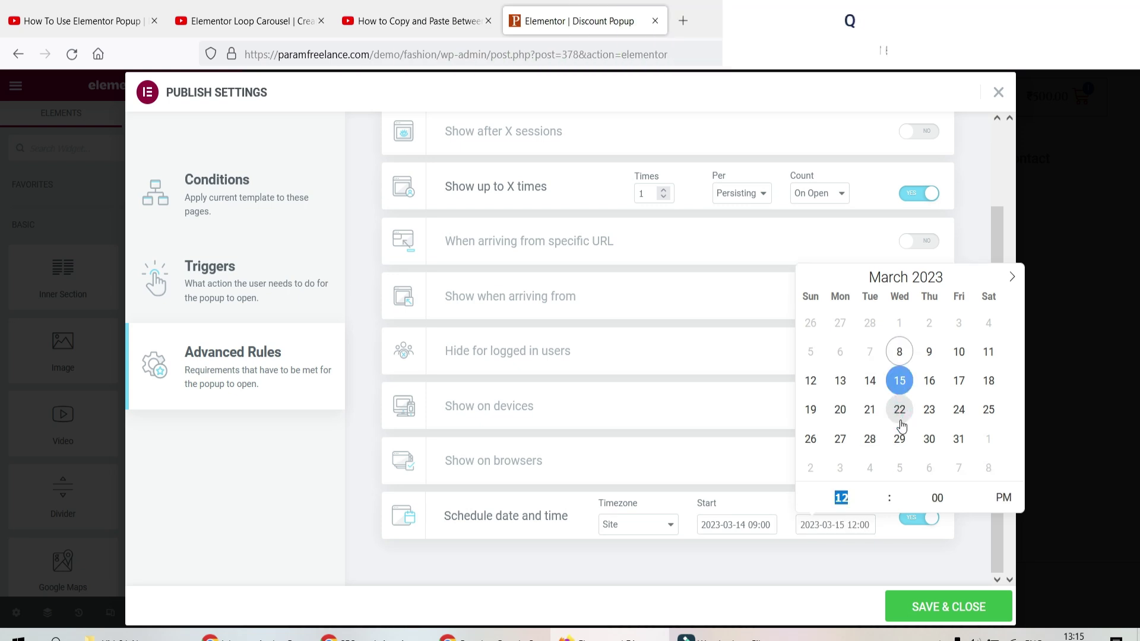
pyautogui.click(882, 505)
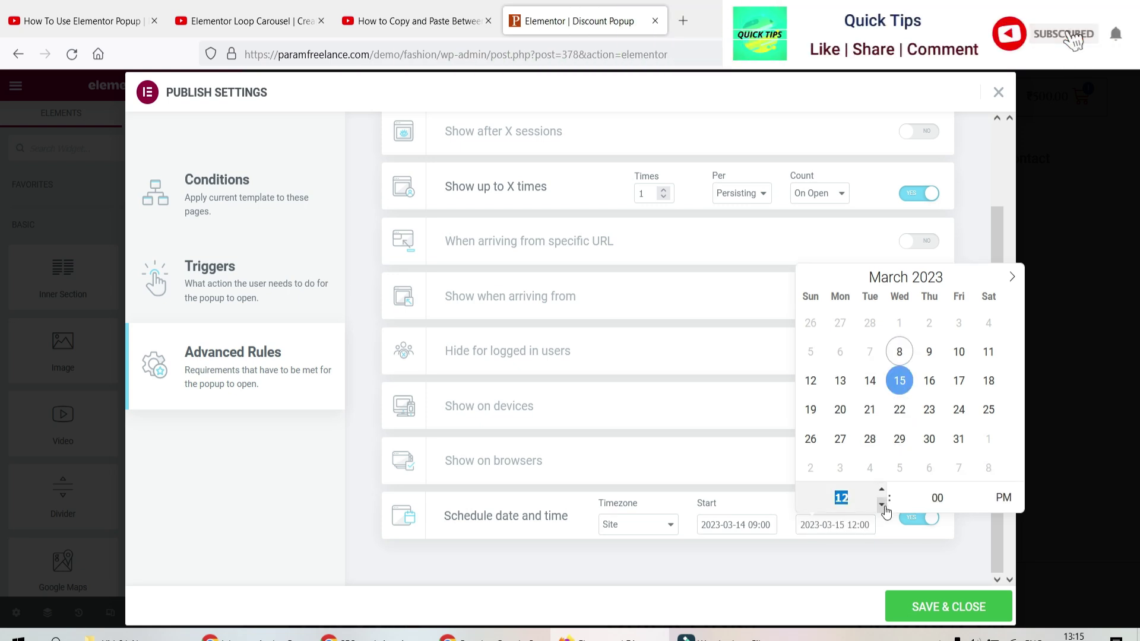
pyautogui.click(882, 509)
pyautogui.click(883, 510)
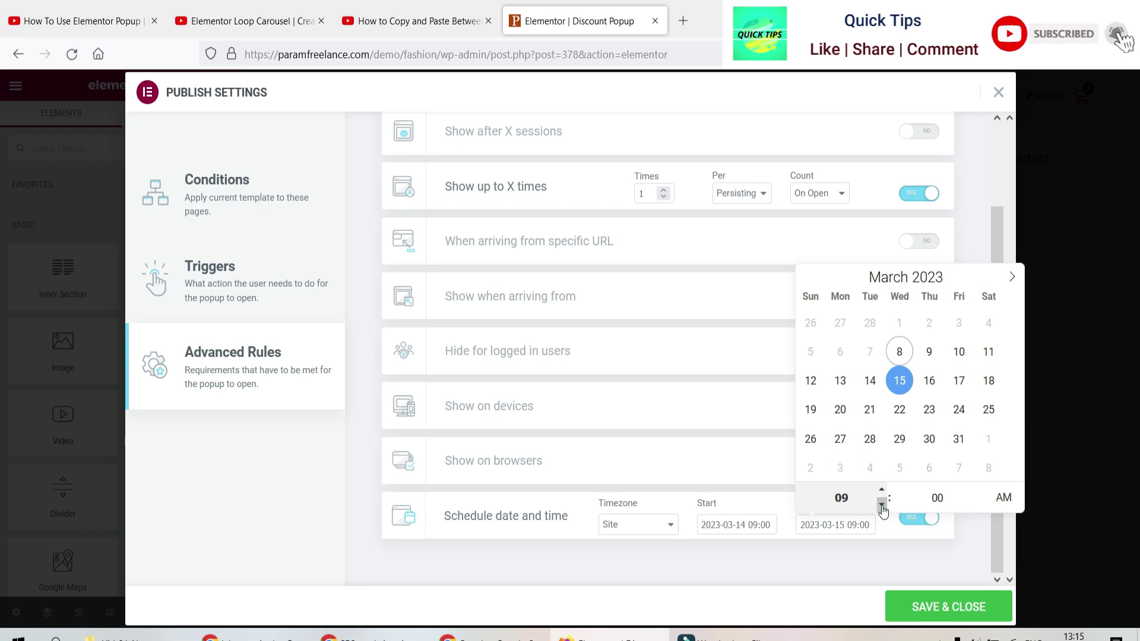
pyautogui.click(1003, 497)
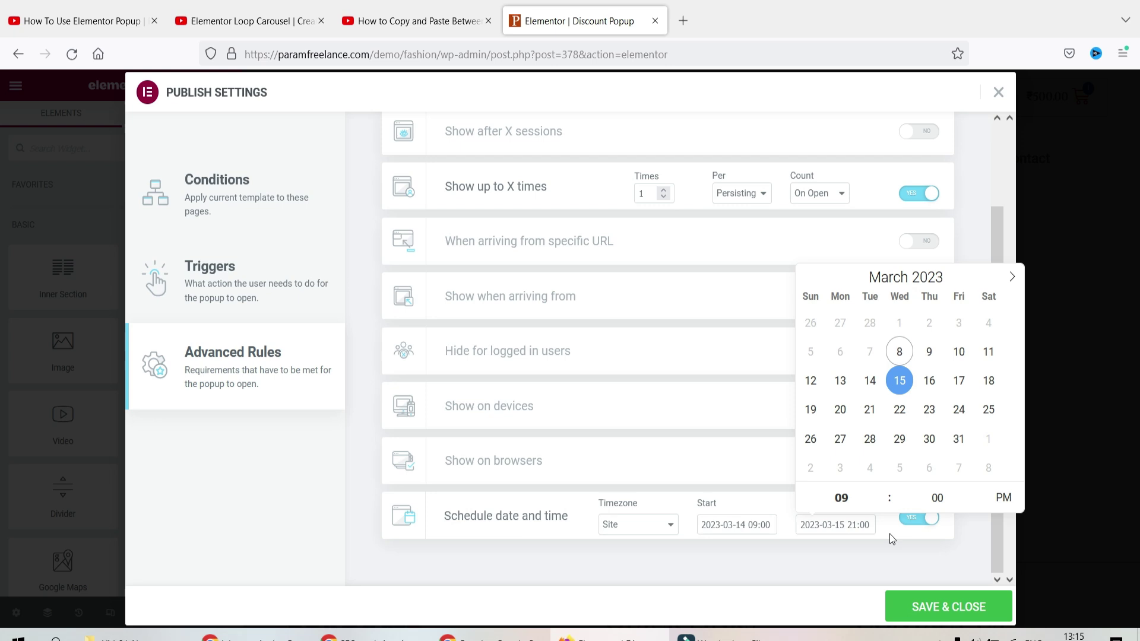
pyautogui.click(843, 557)
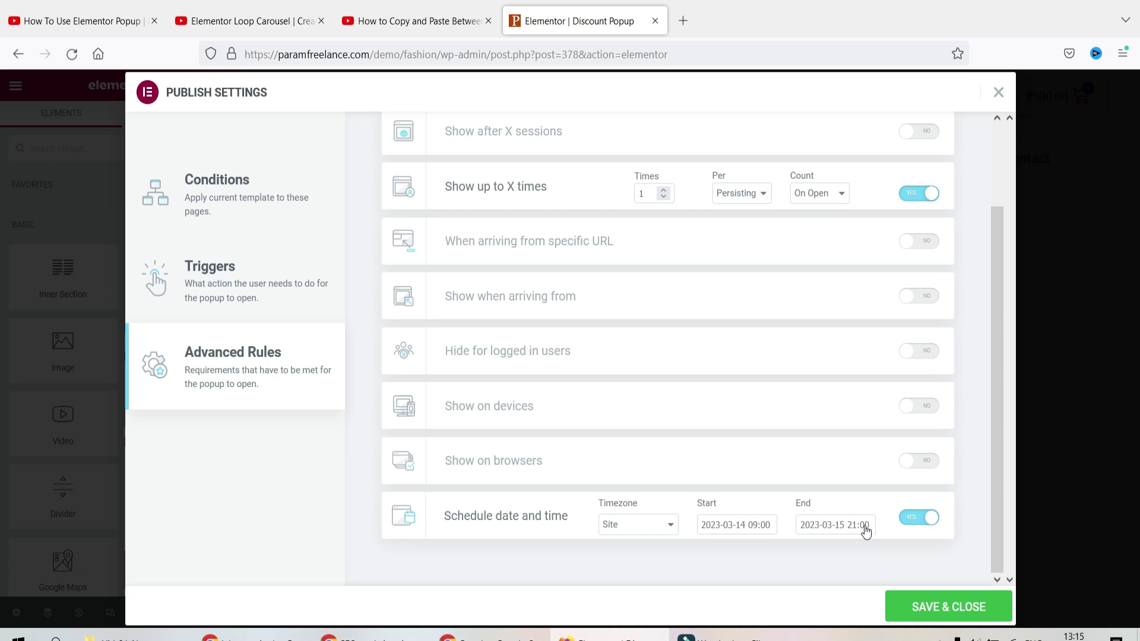
# - Save the date-and-time schedule and close Publish Settings
pyautogui.click(956, 615)
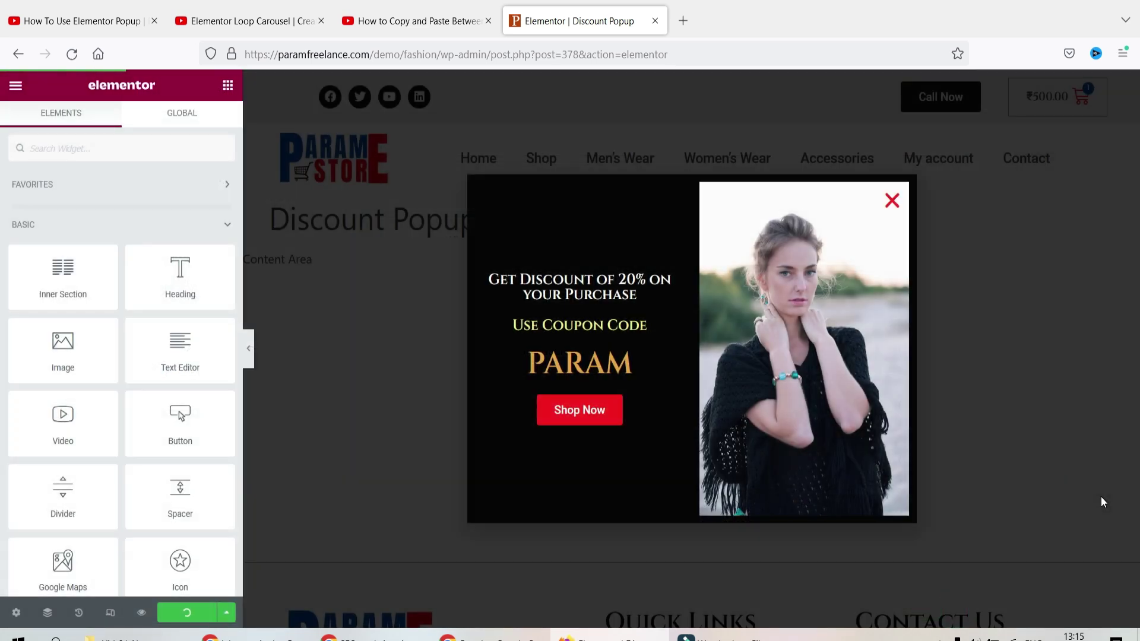